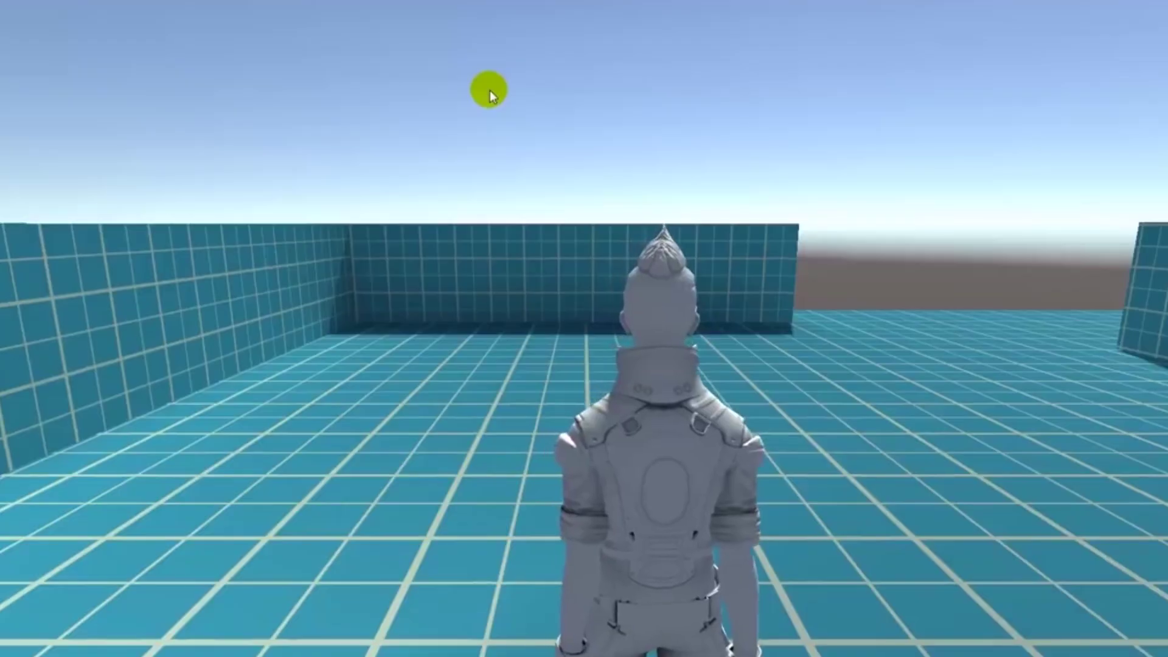
key("w")
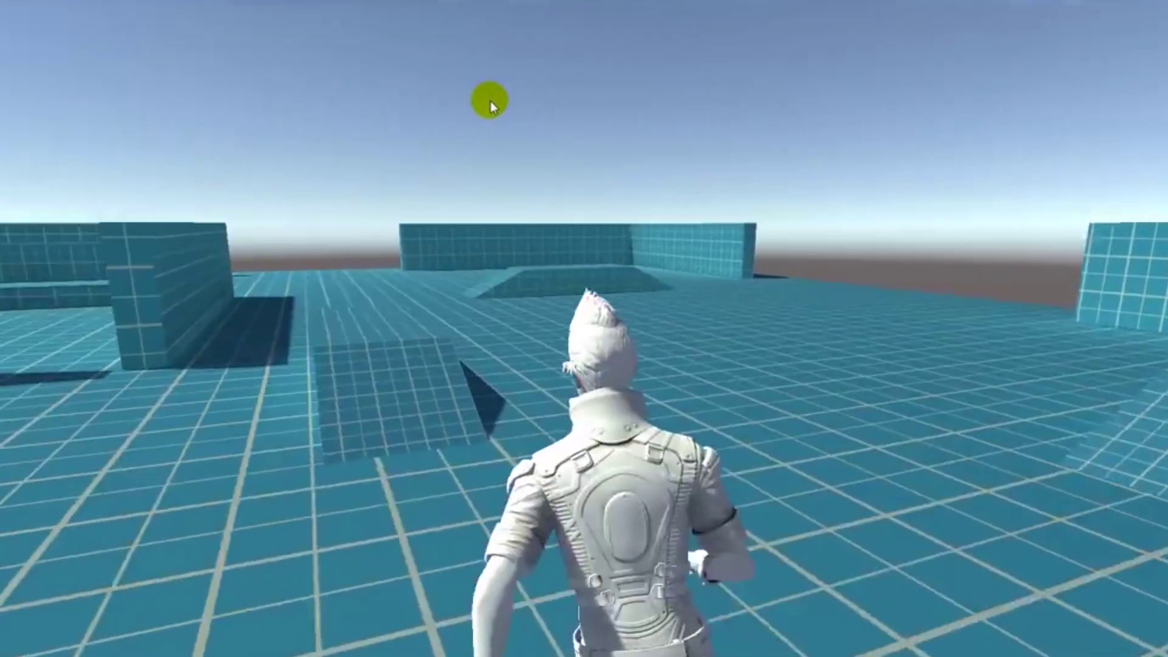
key("w")
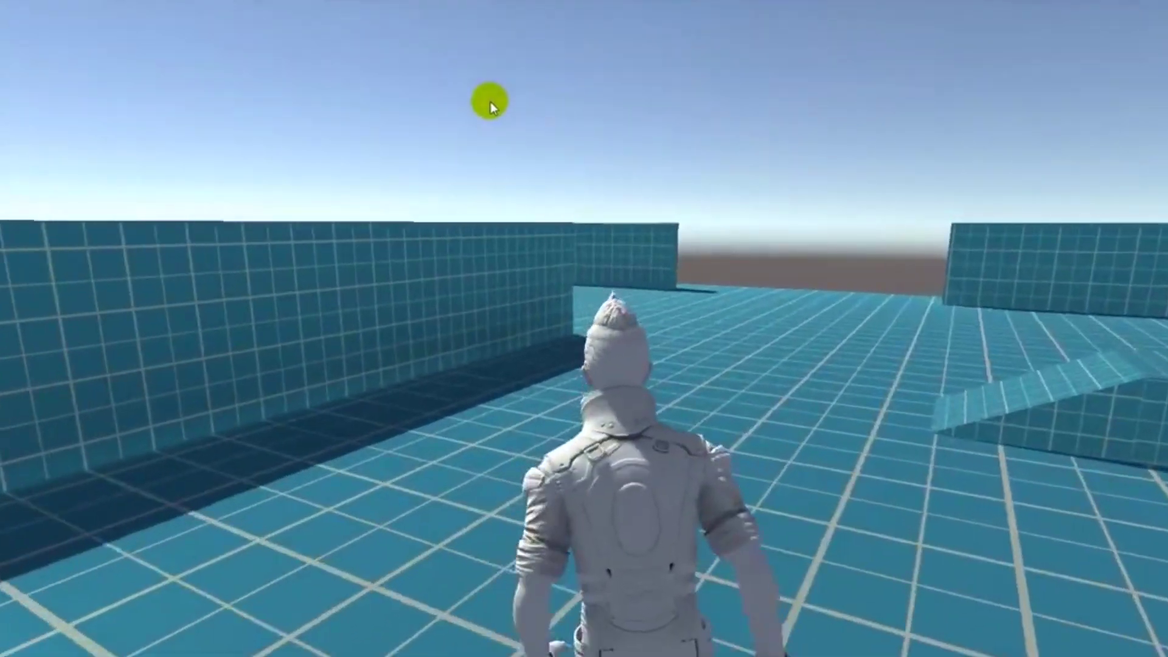
key("w")
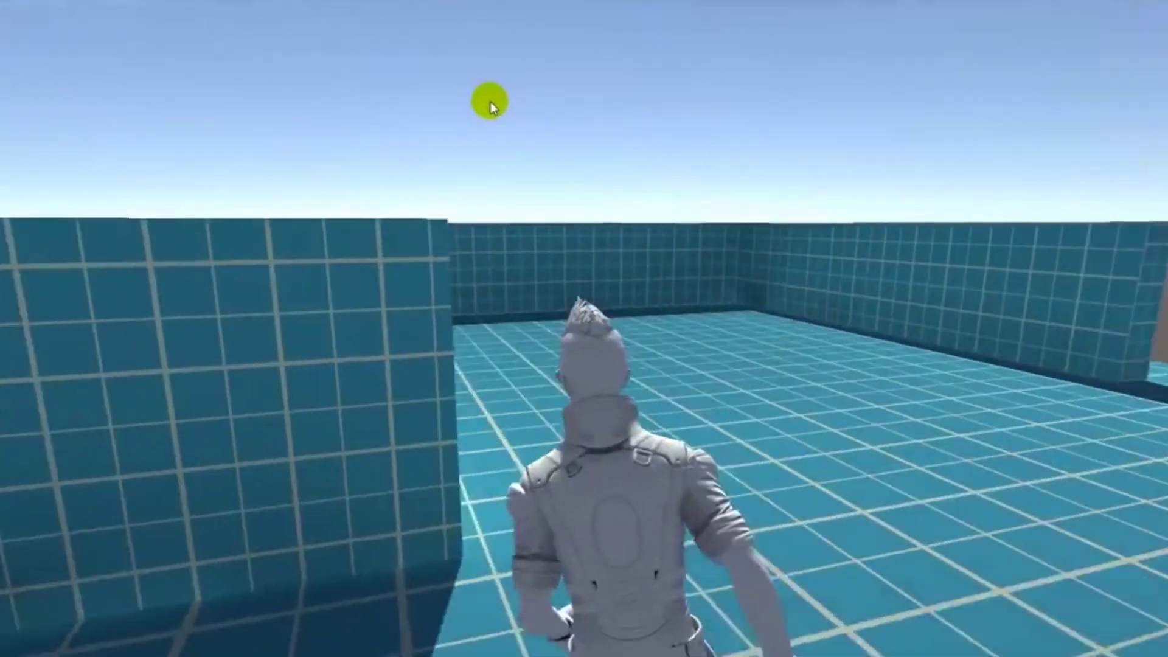
key("w")
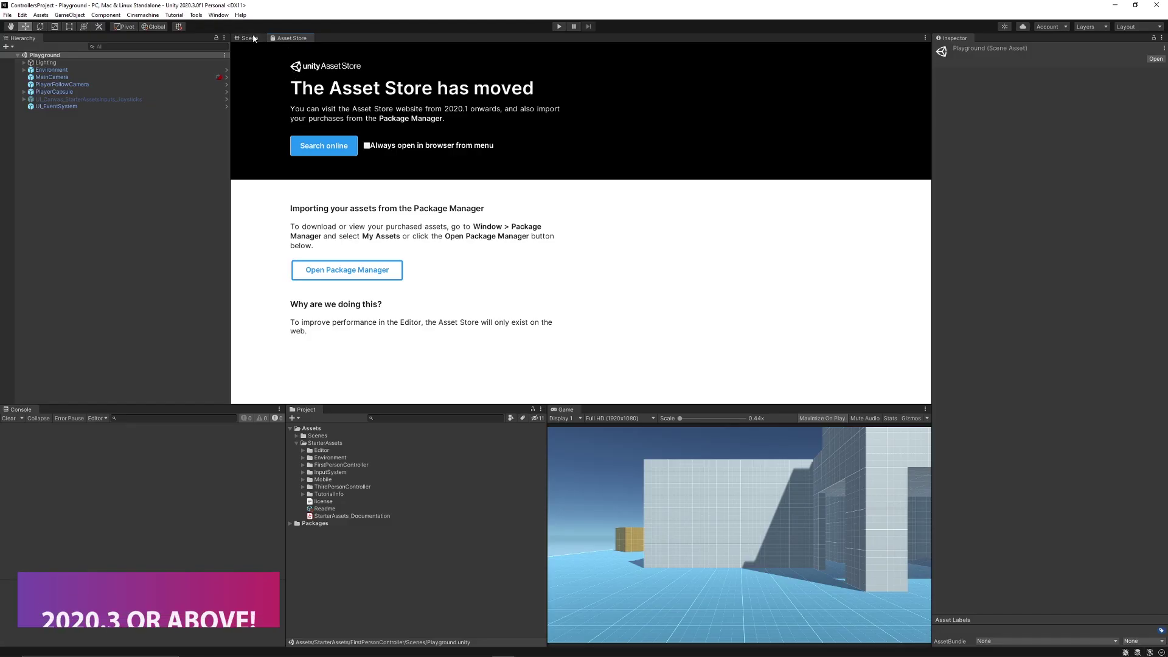
Show the Scene view and check the Starter Assets packages under My Assets in the Package Manager, closing it when done
left_click(246, 37)
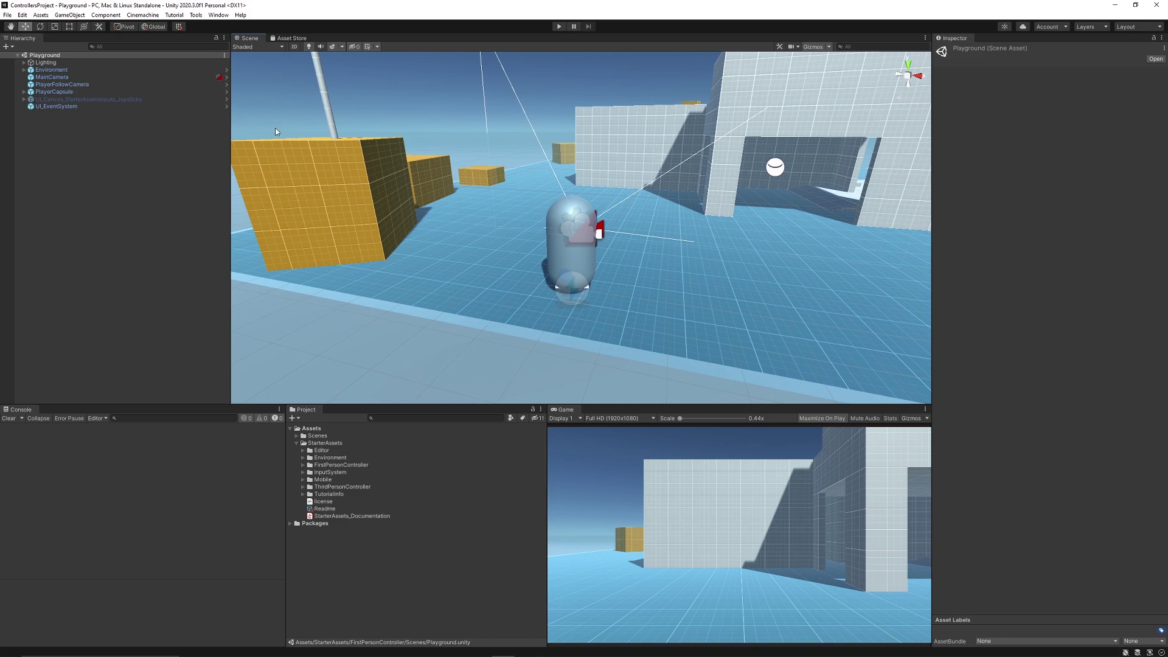
left_click(221, 15)
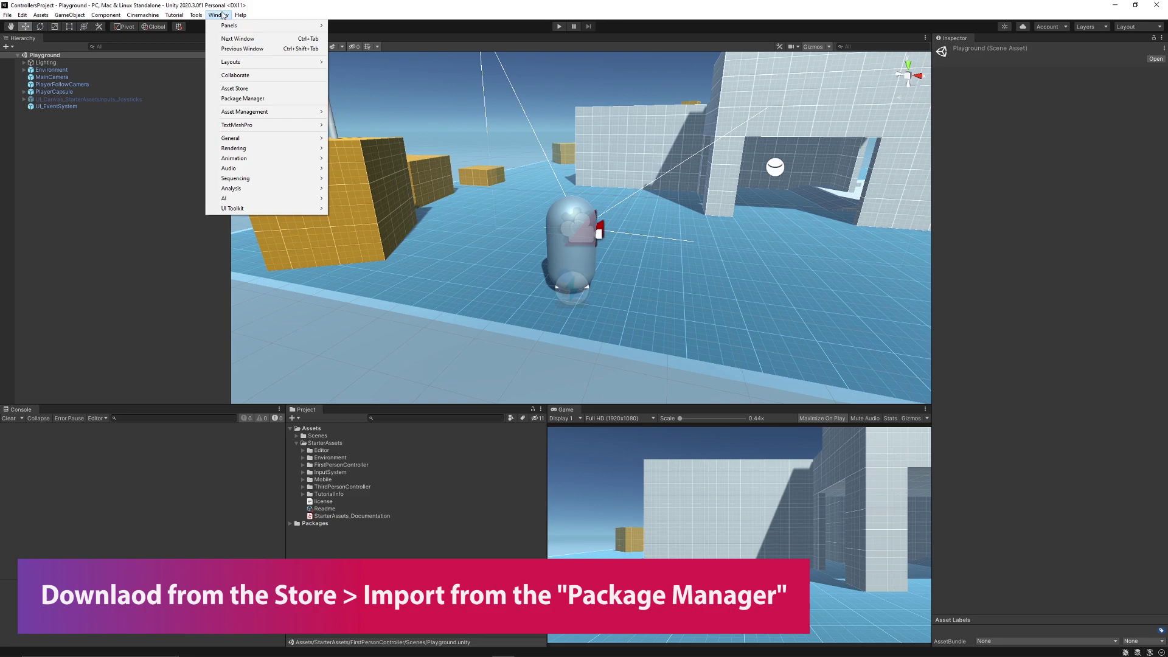
left_click(243, 98)
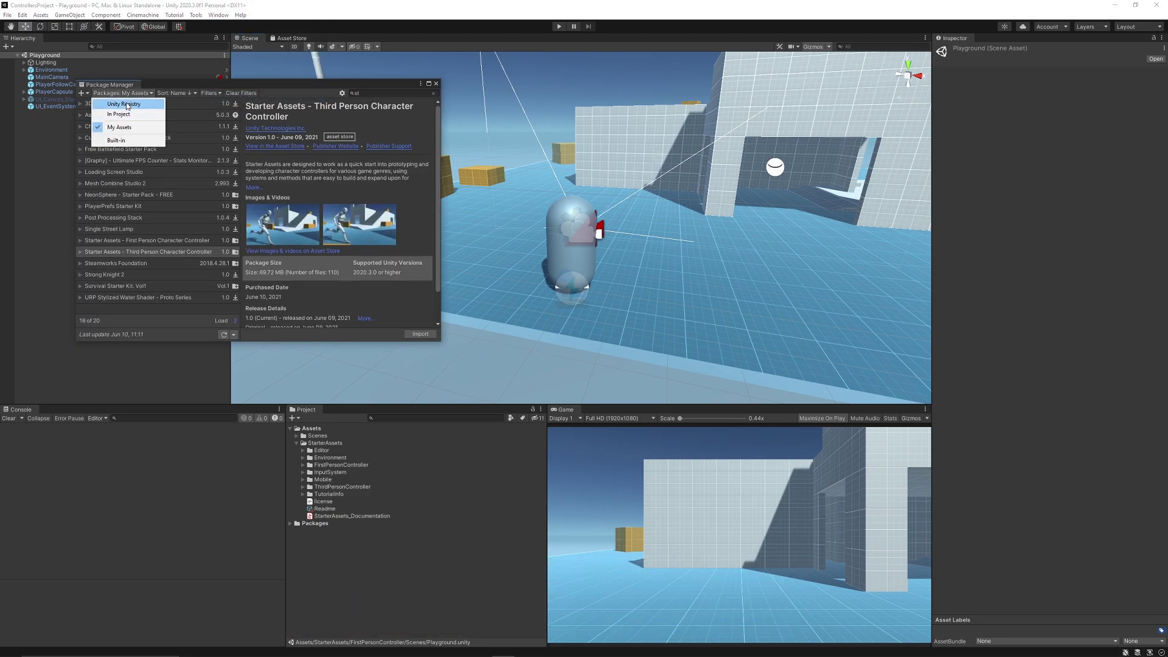
left_click(368, 94)
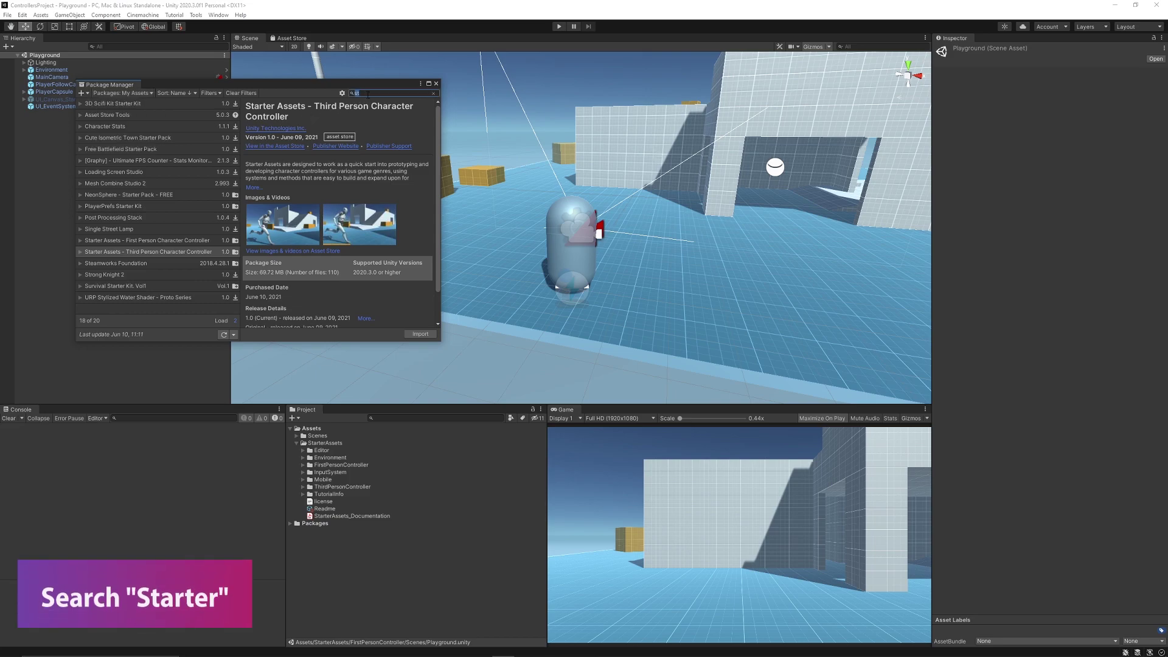
left_click(436, 85)
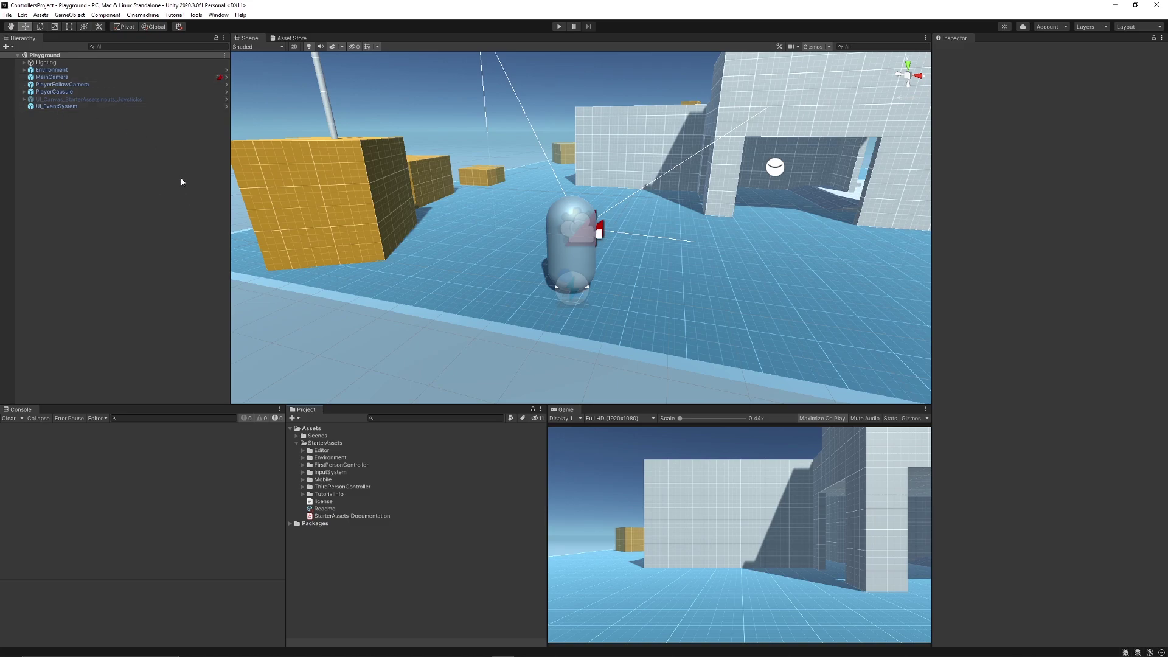
Examine the PlayerCapsule's components, from the Character Controller through to Player Input
left_click(56, 91)
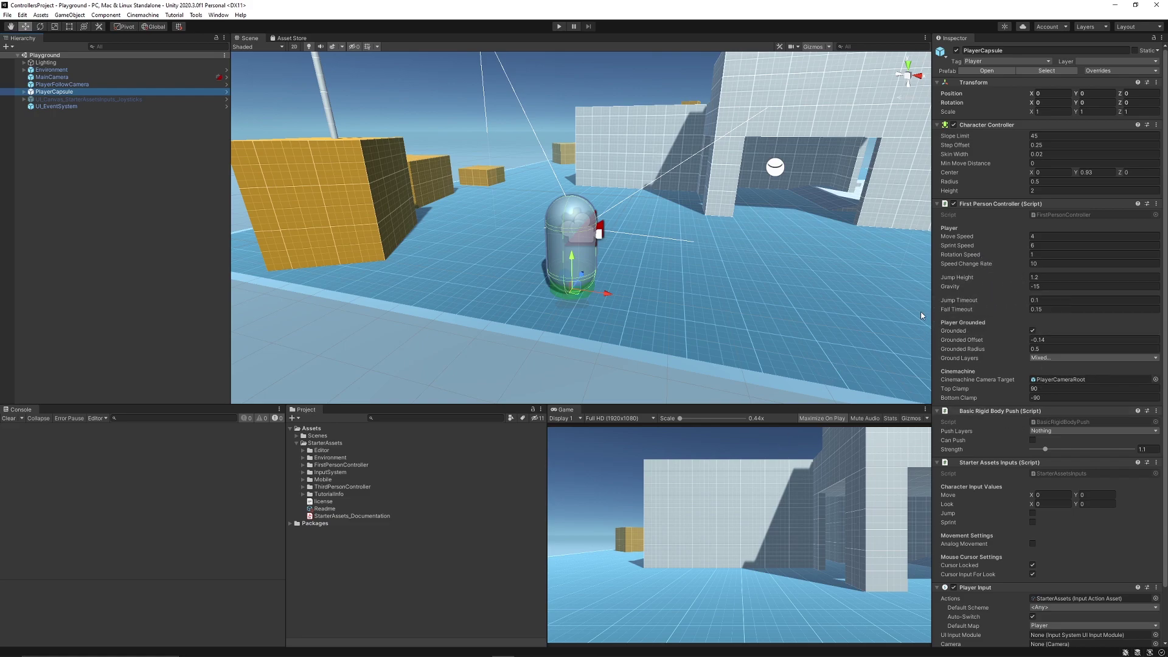
scroll(1010, 503, "down", 3)
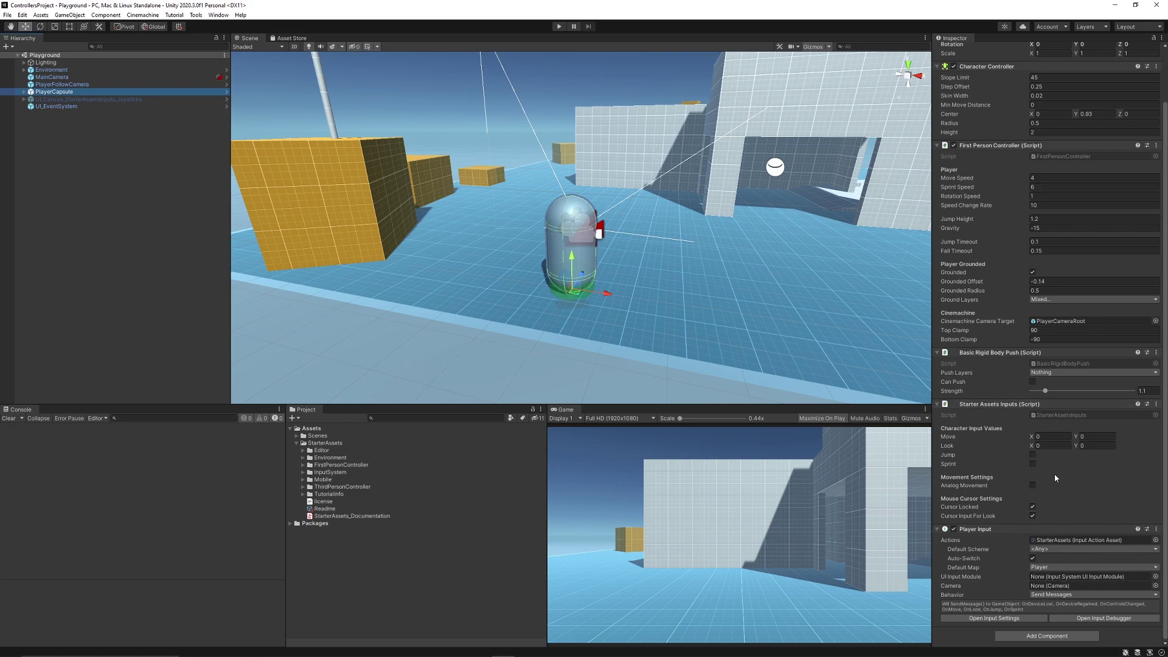
Play-test the first-person Playground scene by moving around the level, and stop play mode
left_click(559, 27)
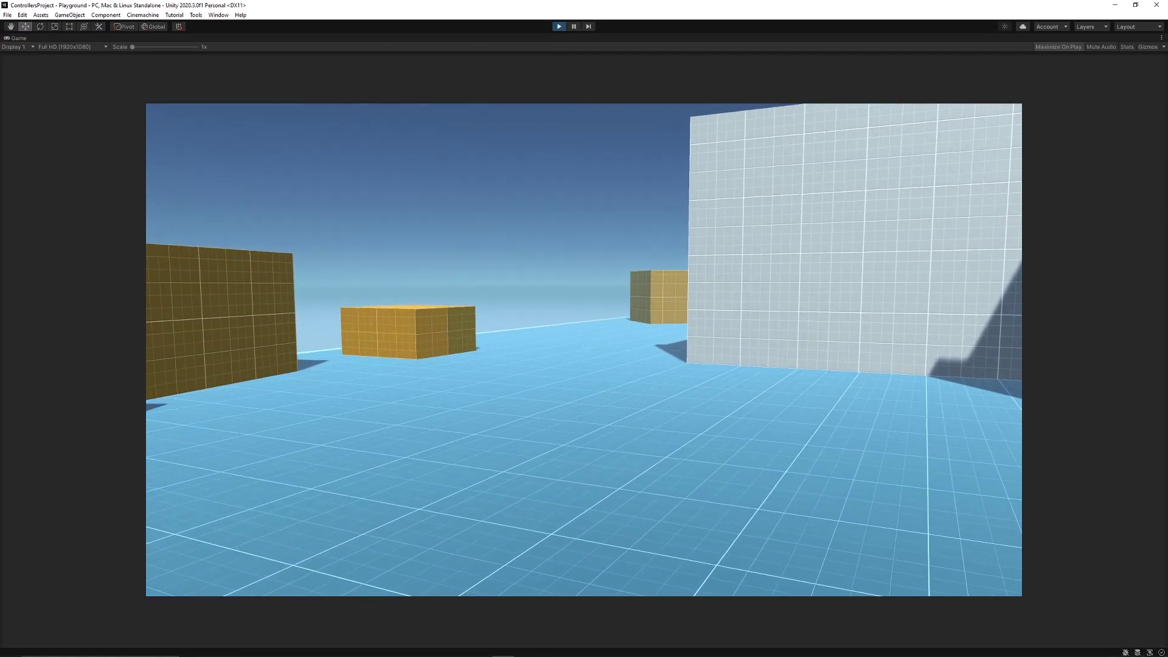
key("d")
key("w")
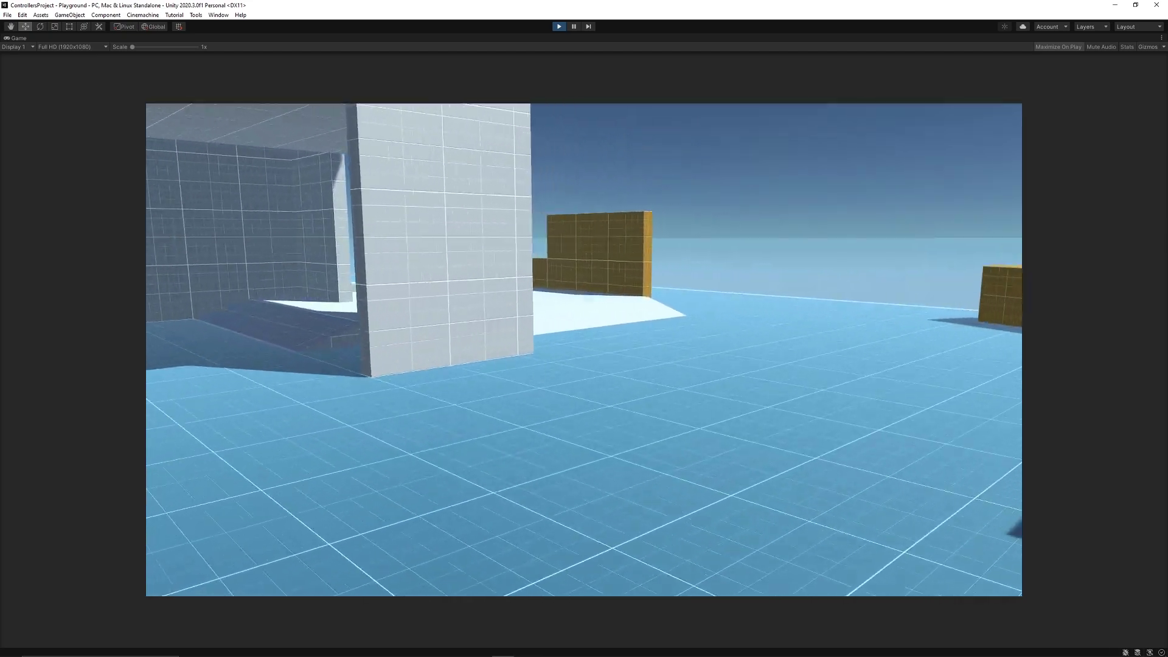
key("w")
key("d")
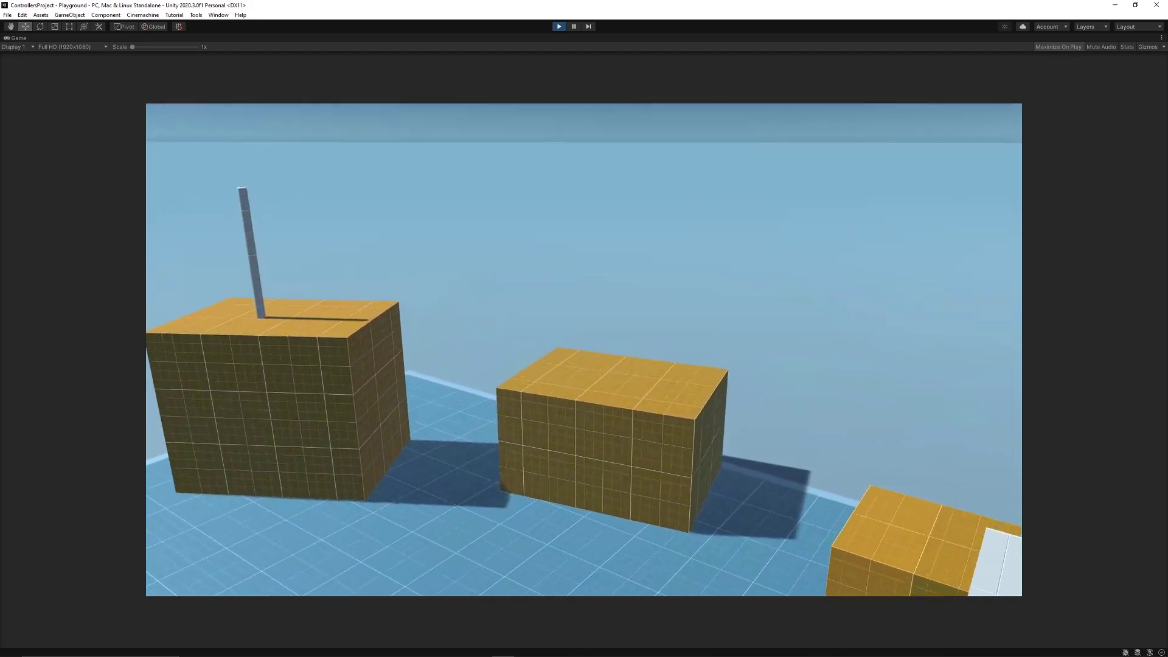
key("ctrl+p")
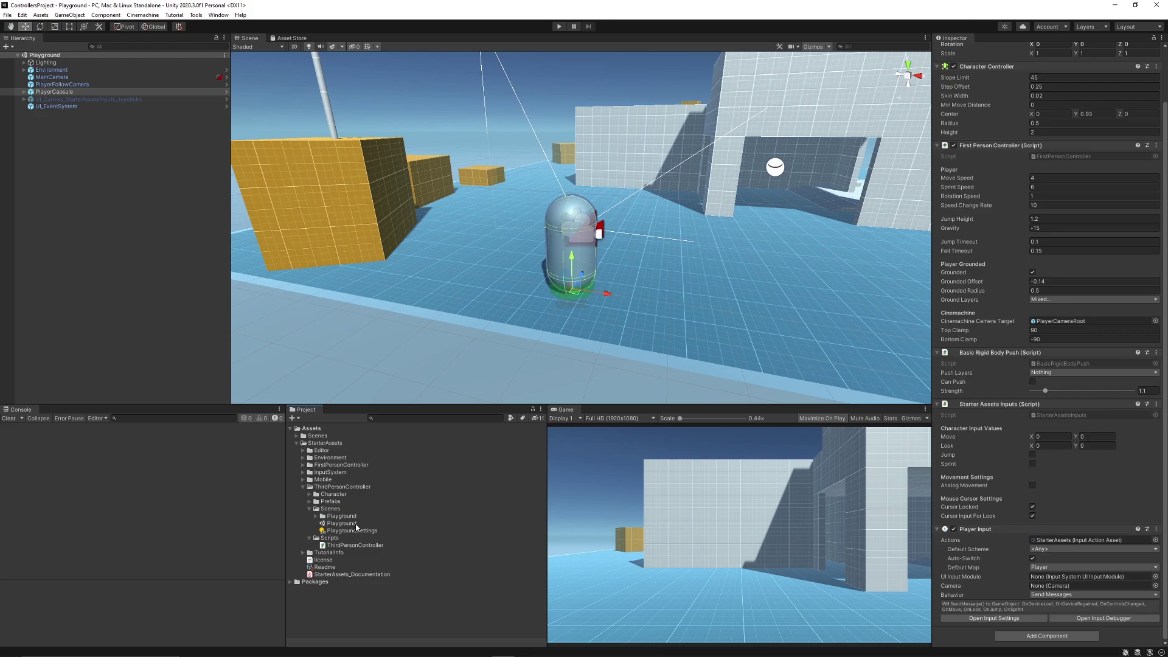
Open the ThirdPersonController's Playground scene and play it, running through the orange tunnel and jumping onto the tall block with the pole
double_click(349, 525)
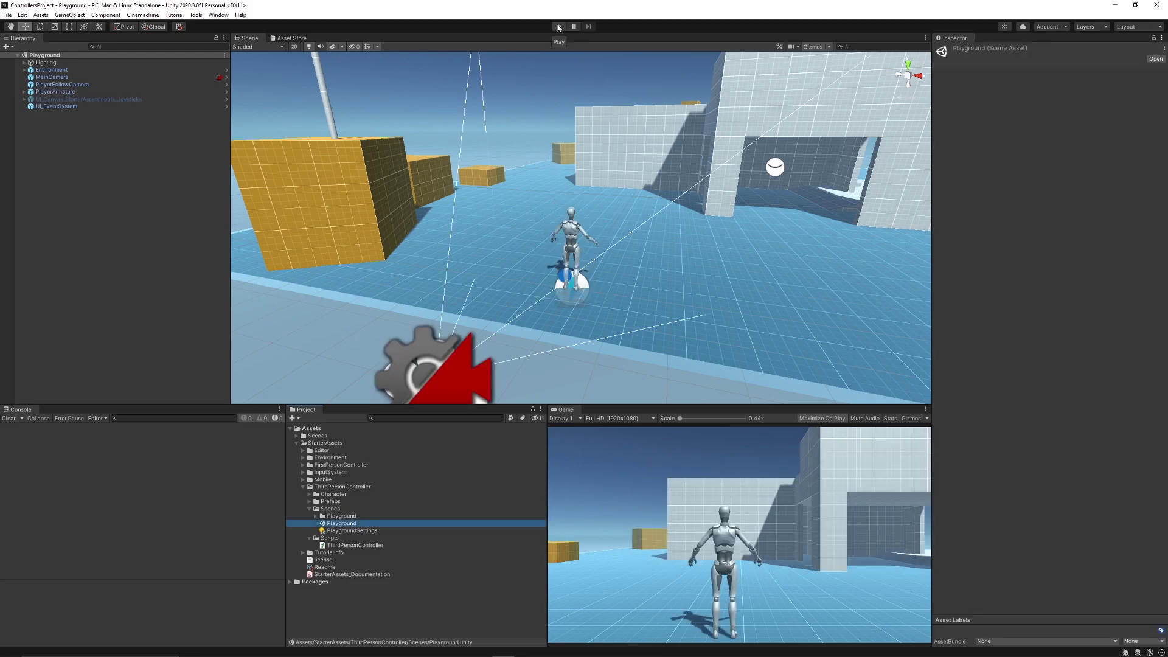
left_click(558, 27)
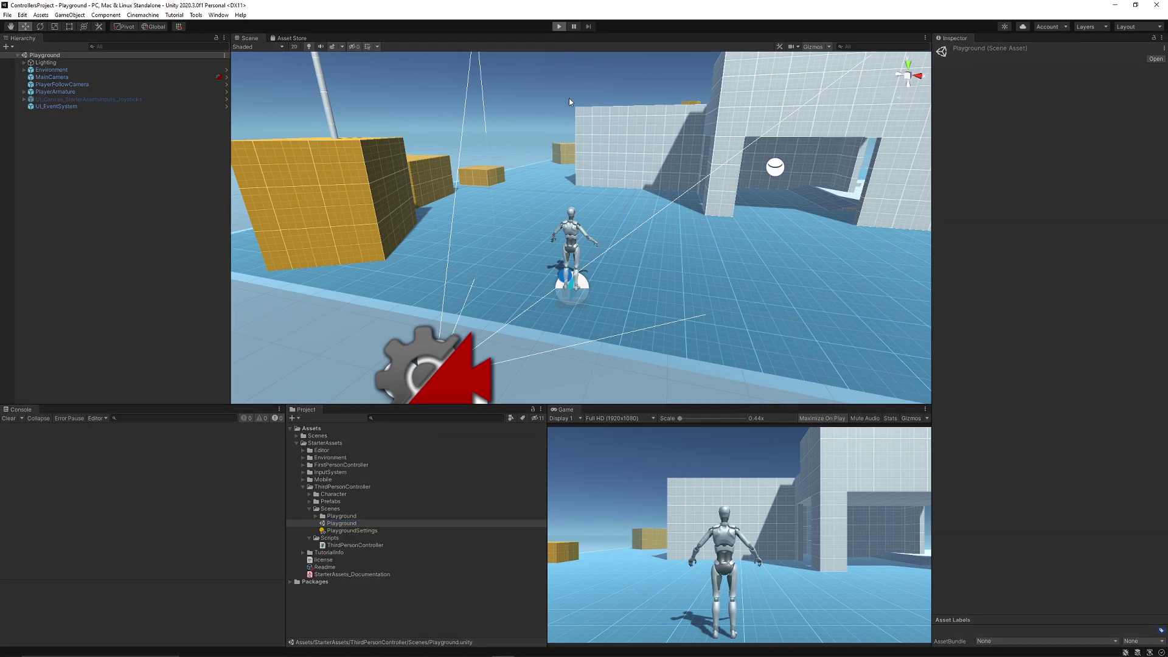
key("w")
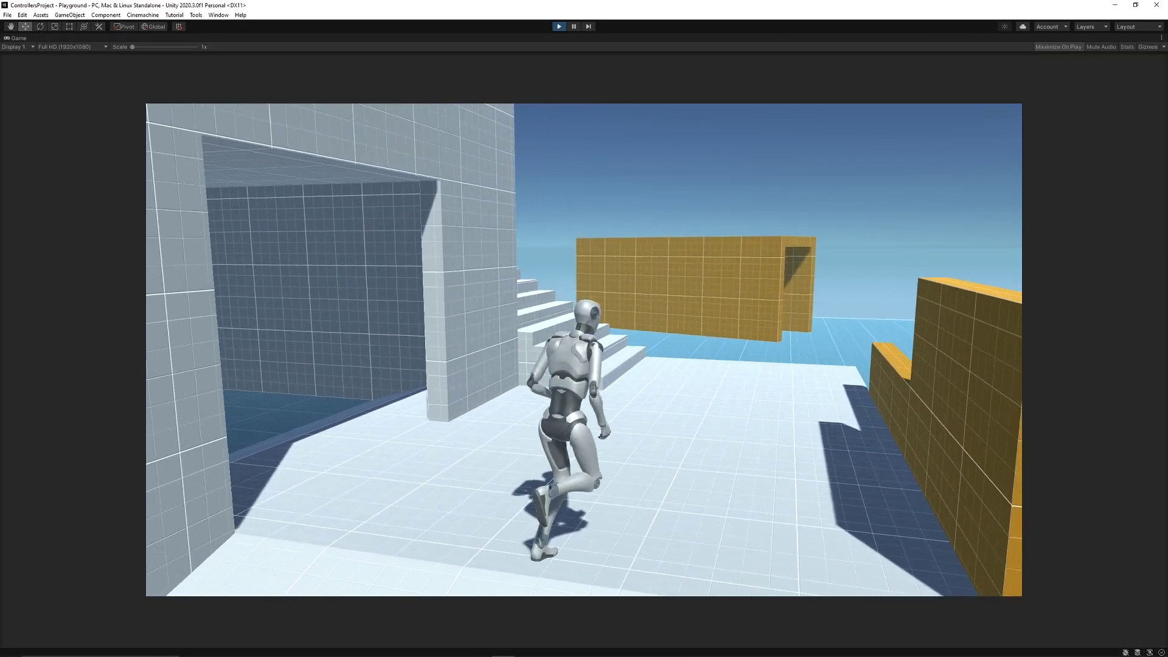
key("w")
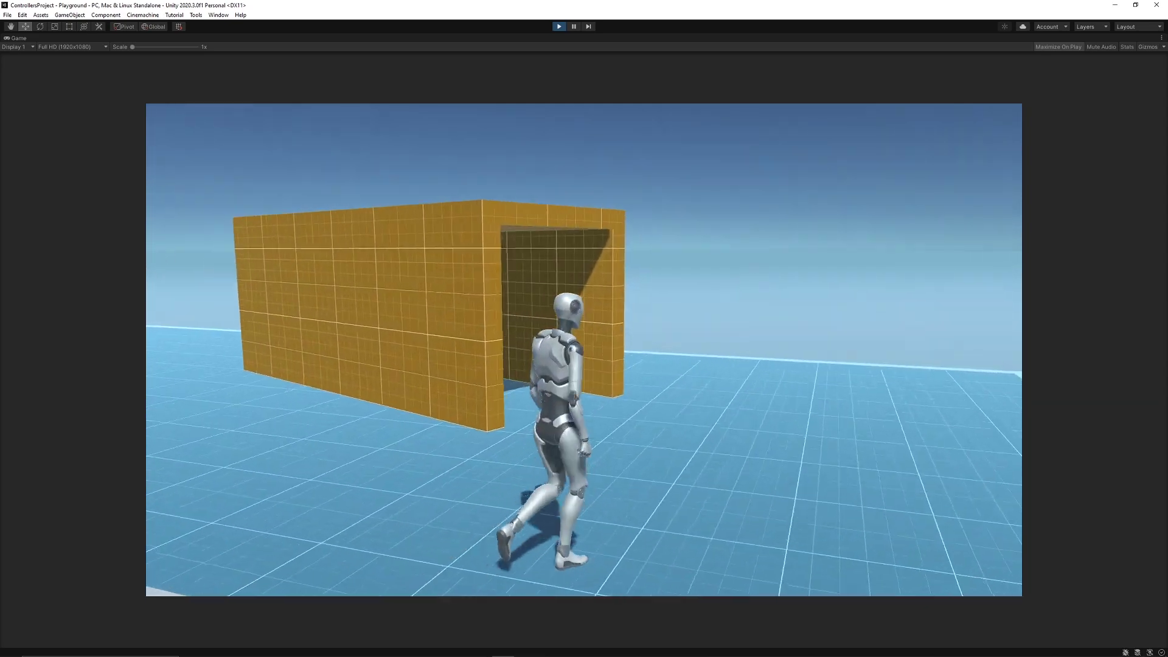
key("space")
key("w")
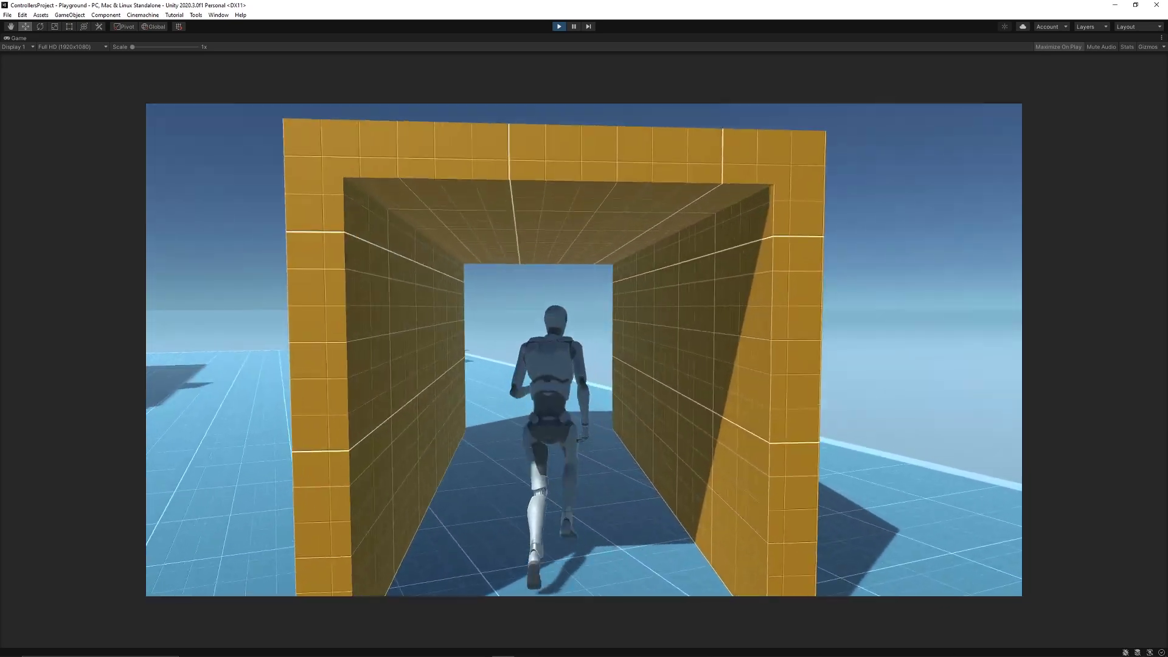
key("w")
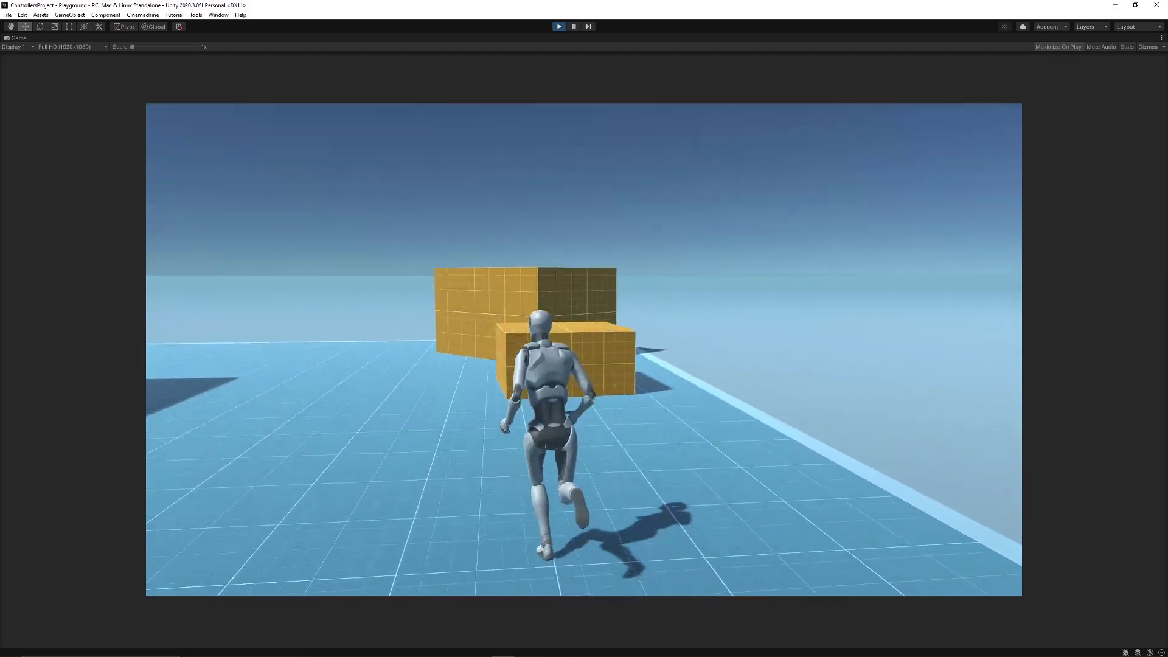
key("space")
key("w")
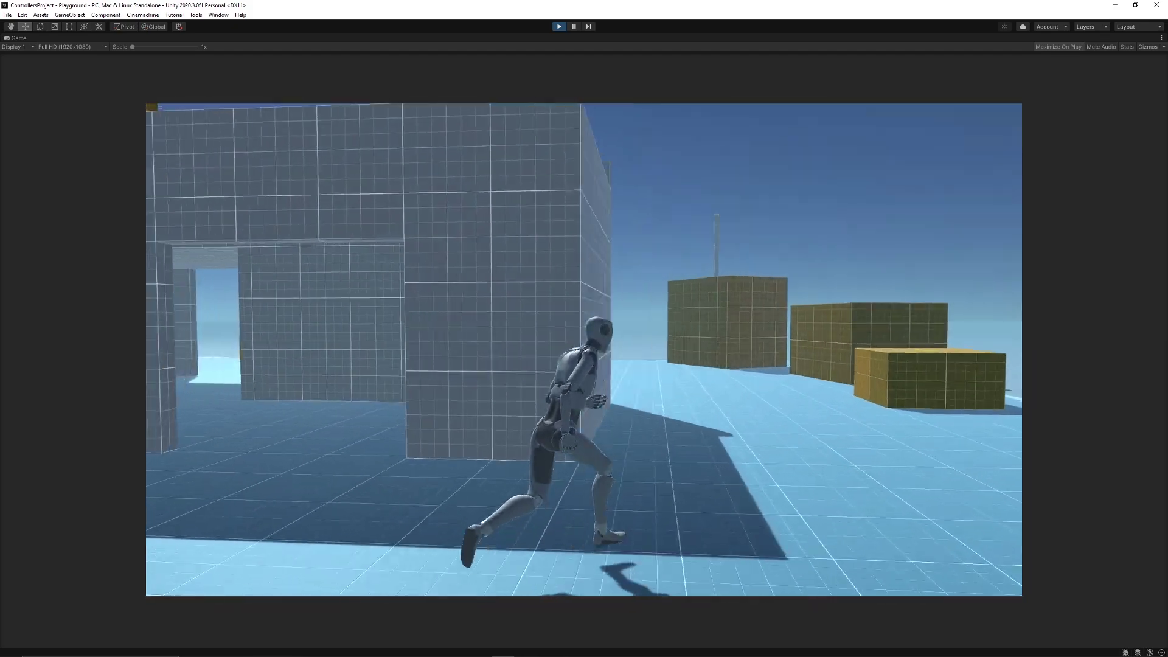
key("w")
key("space")
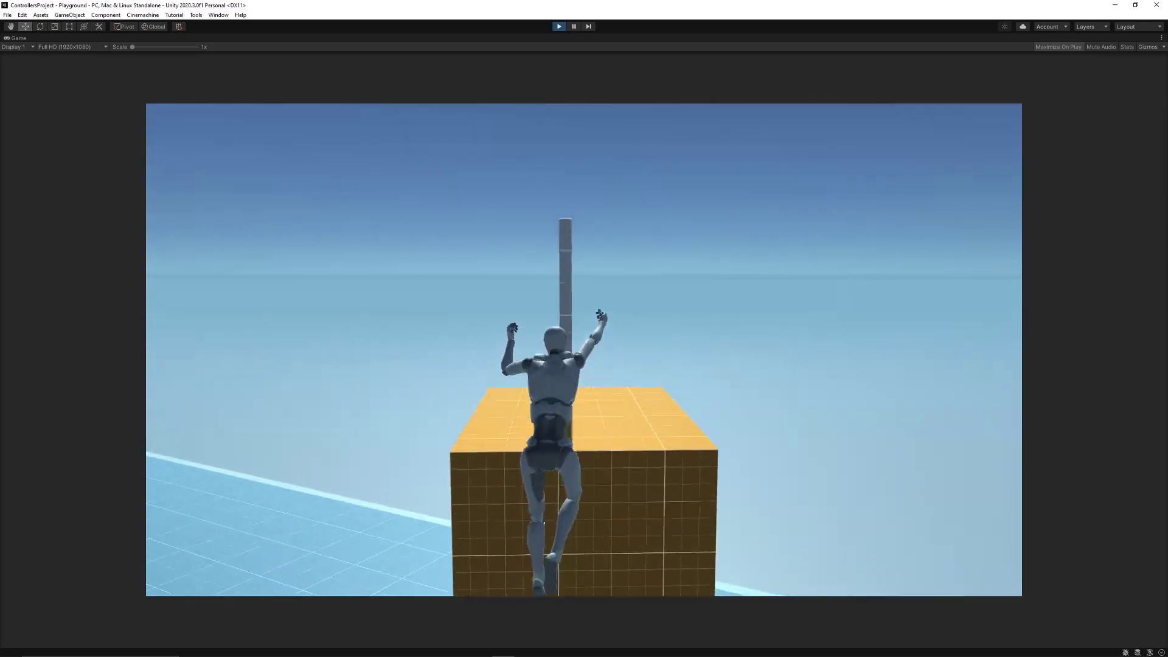
key("w")
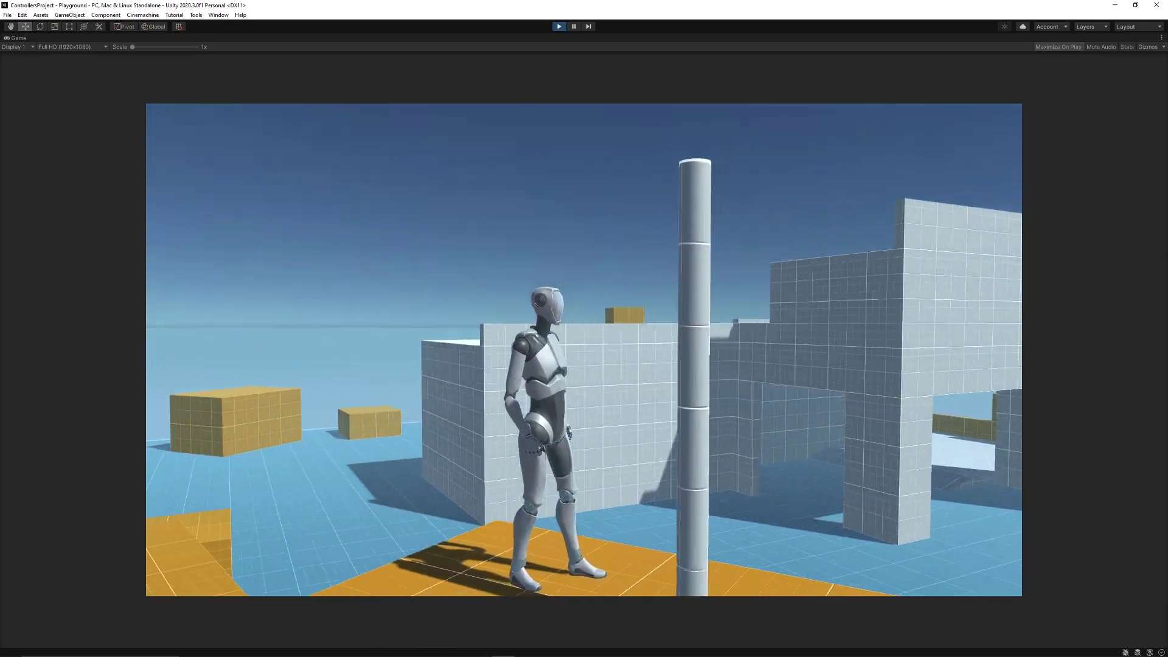
Walk the character off the tall block toward the camera, sprint across the floor, and stop play mode
key("s")
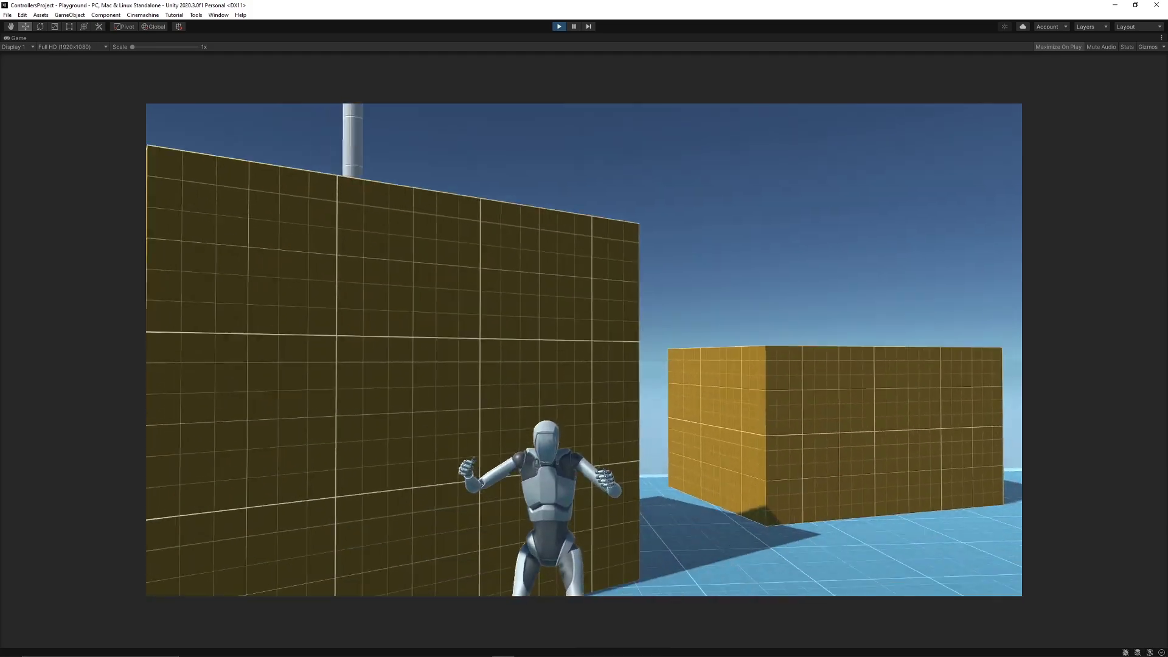
key("s")
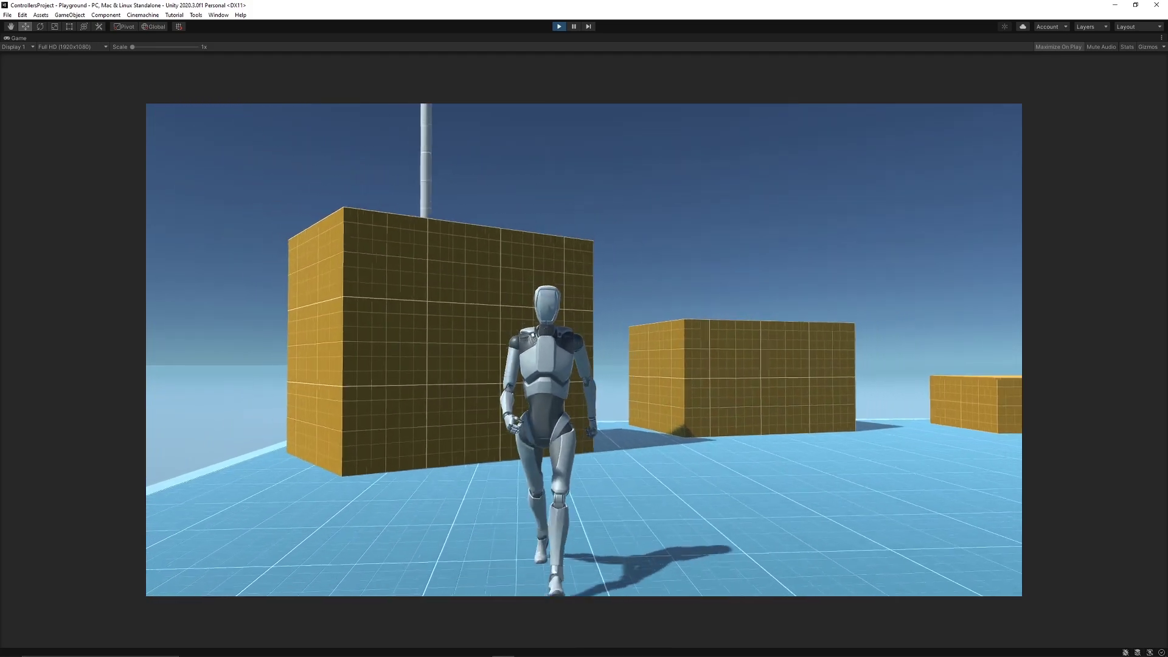
key("s")
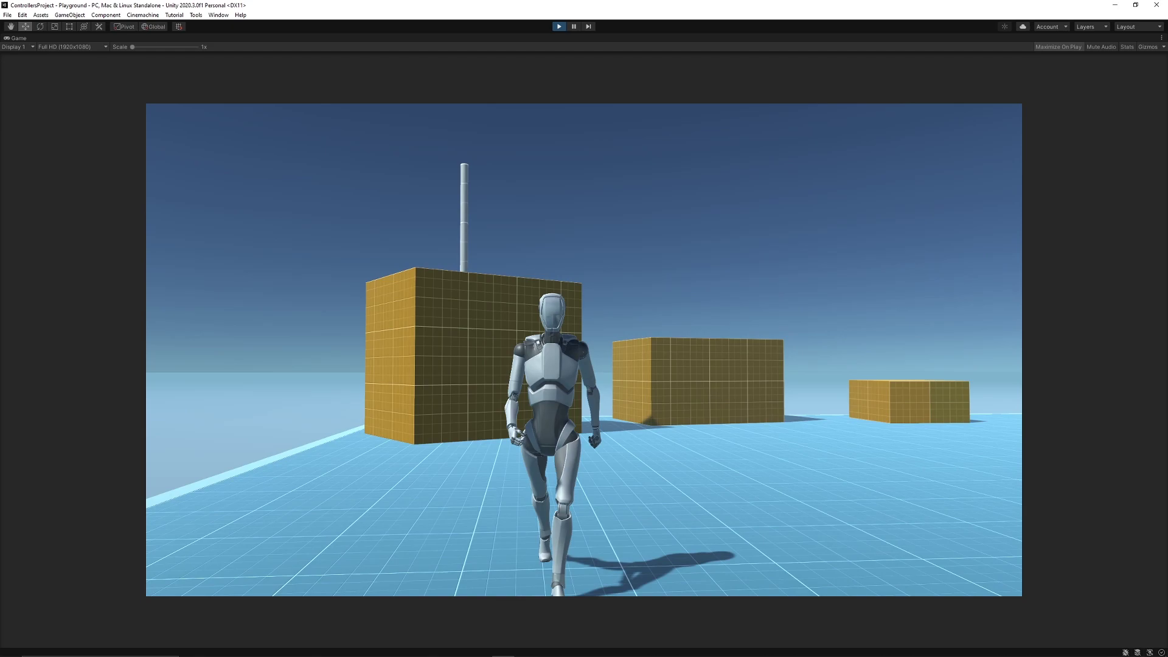
key("d")
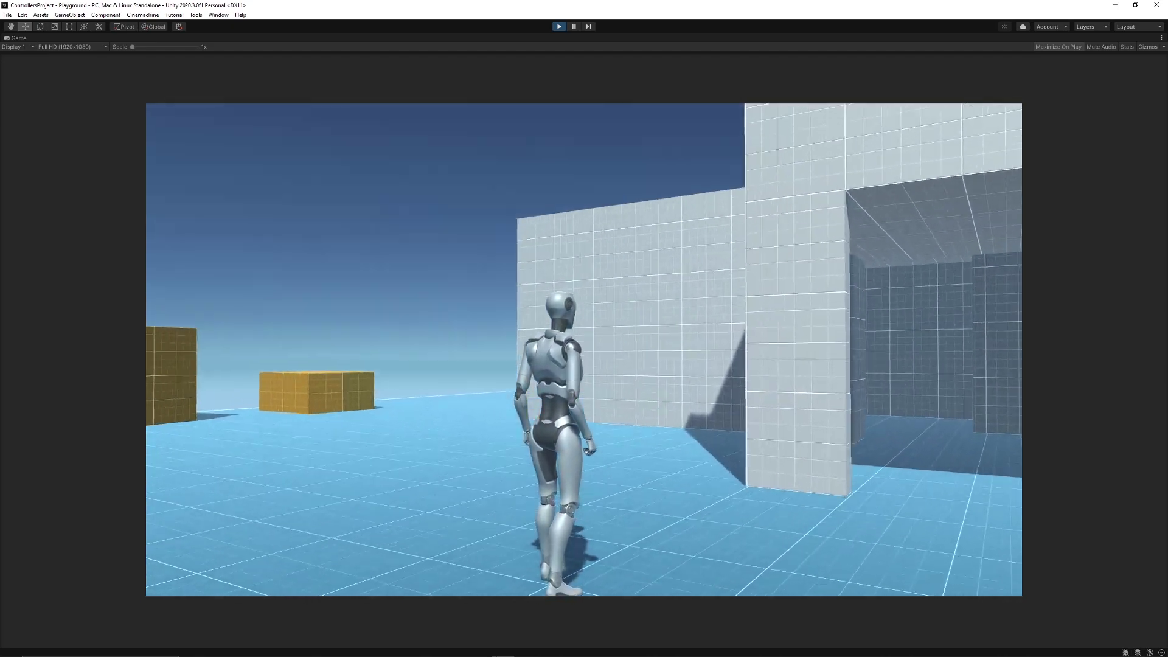
key("shift+w")
key("shift+d")
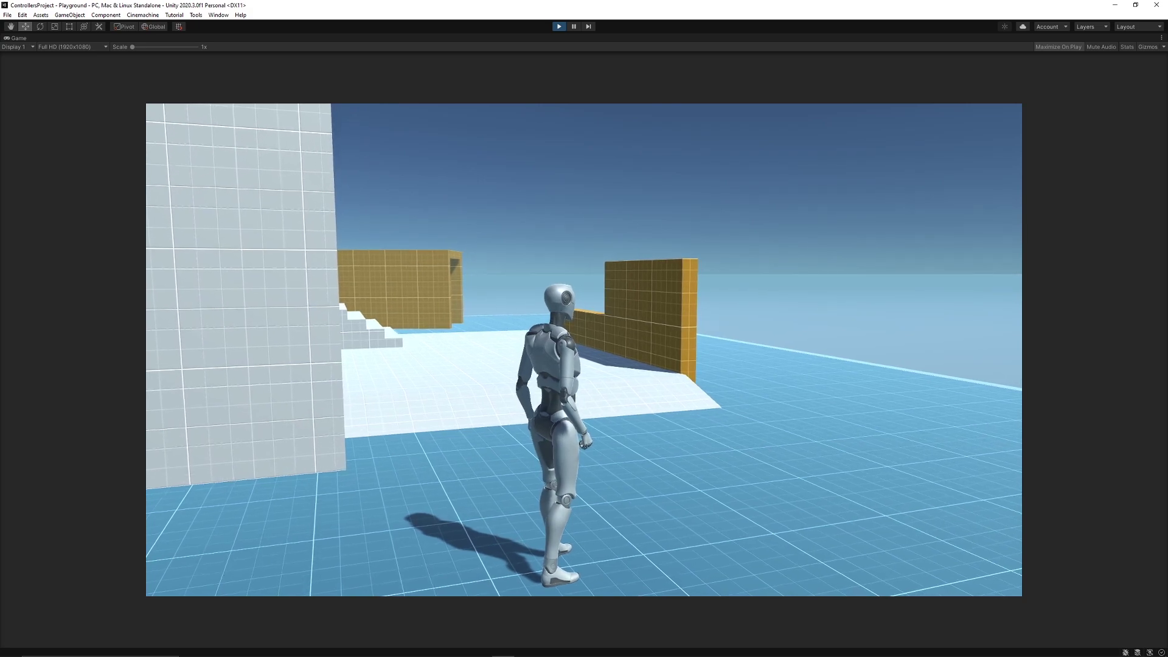
key("ctrl+p")
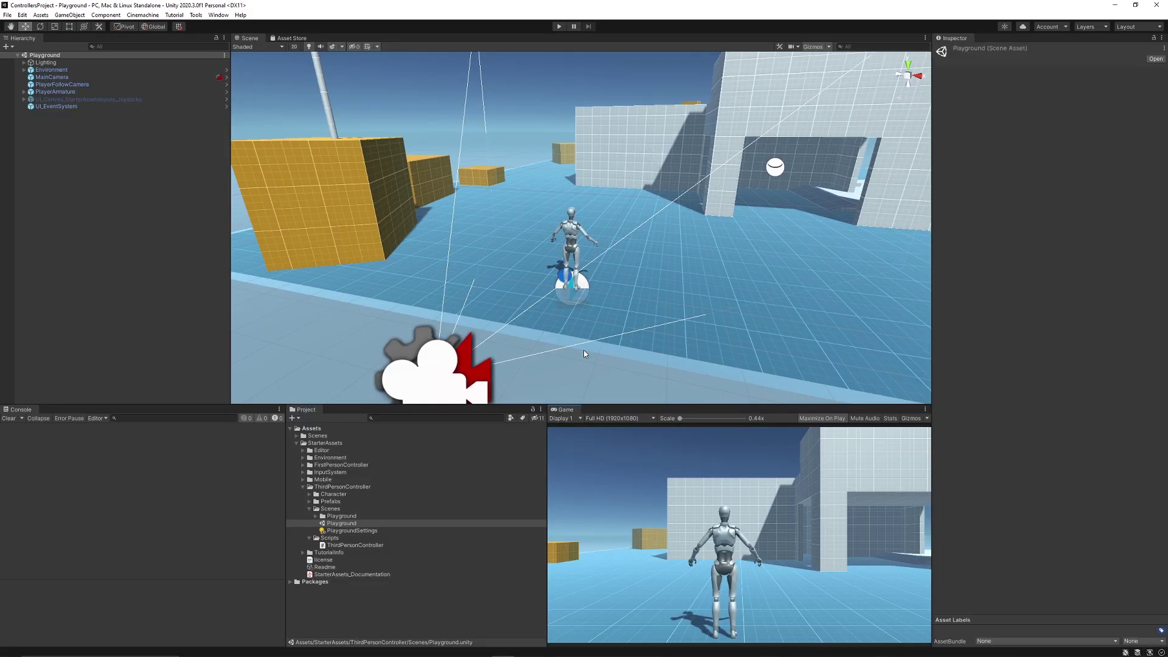
Collapse the third-person Scenes folder and the ThirdPersonController folder in the project files
left_click(306, 509)
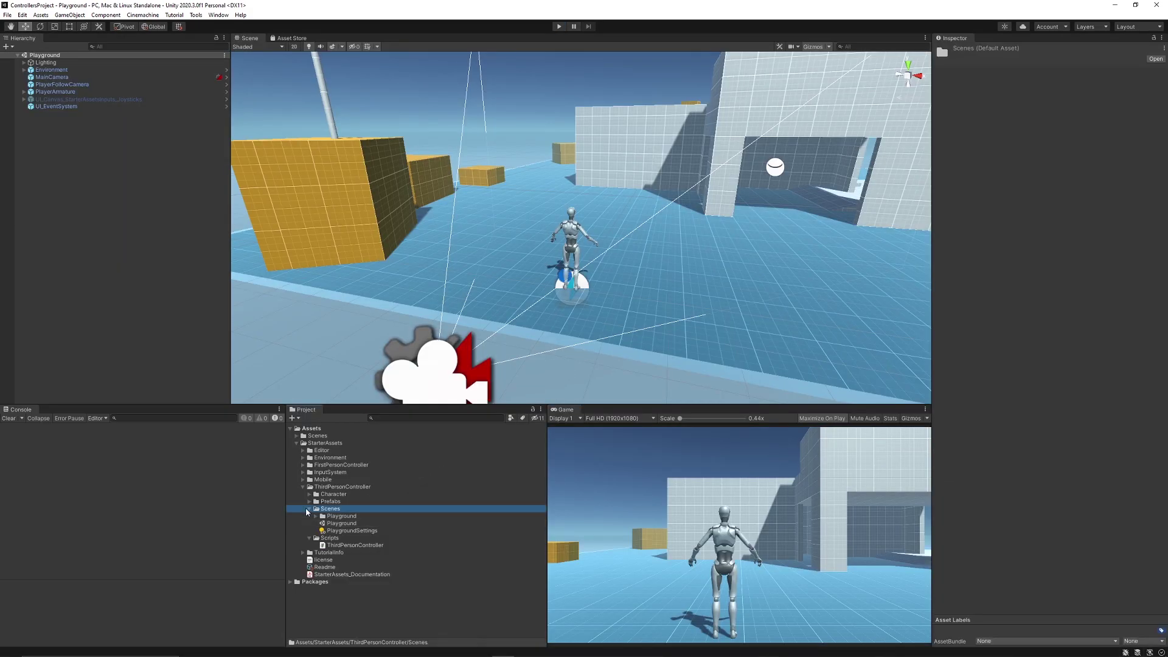
left_click(309, 509)
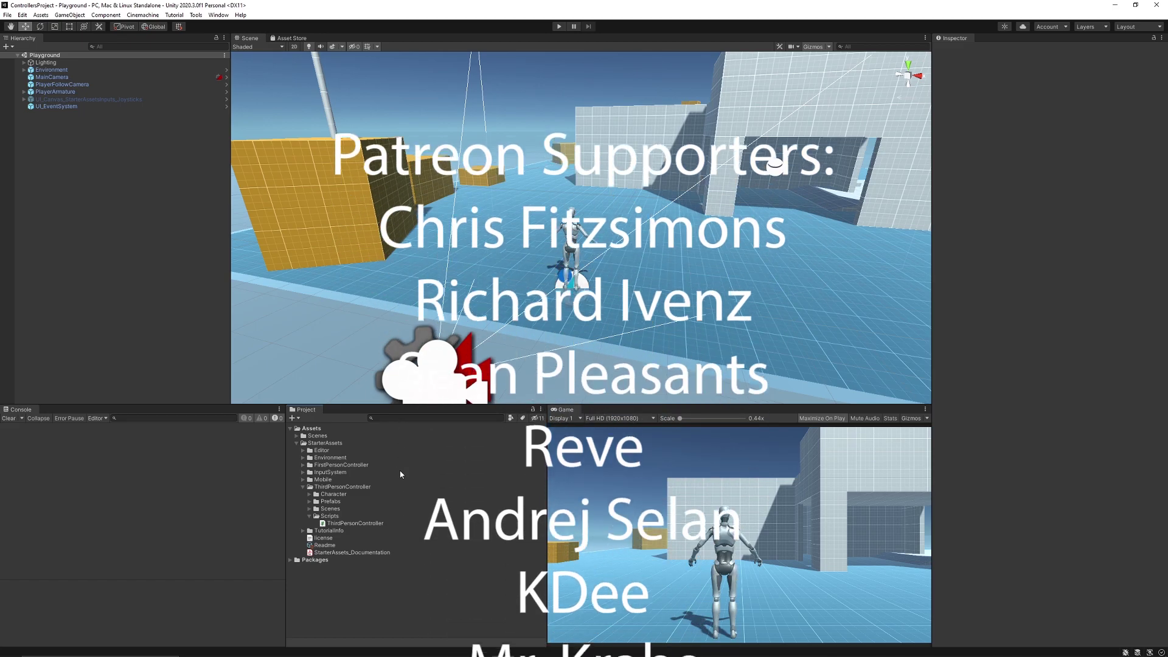
left_click(303, 486)
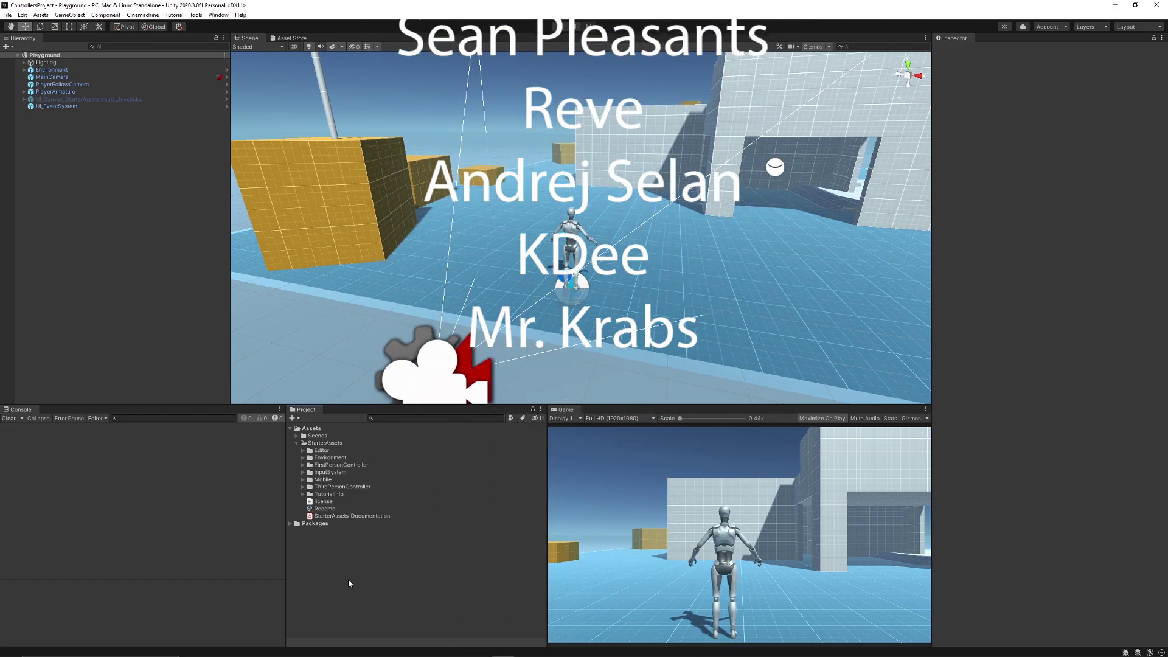